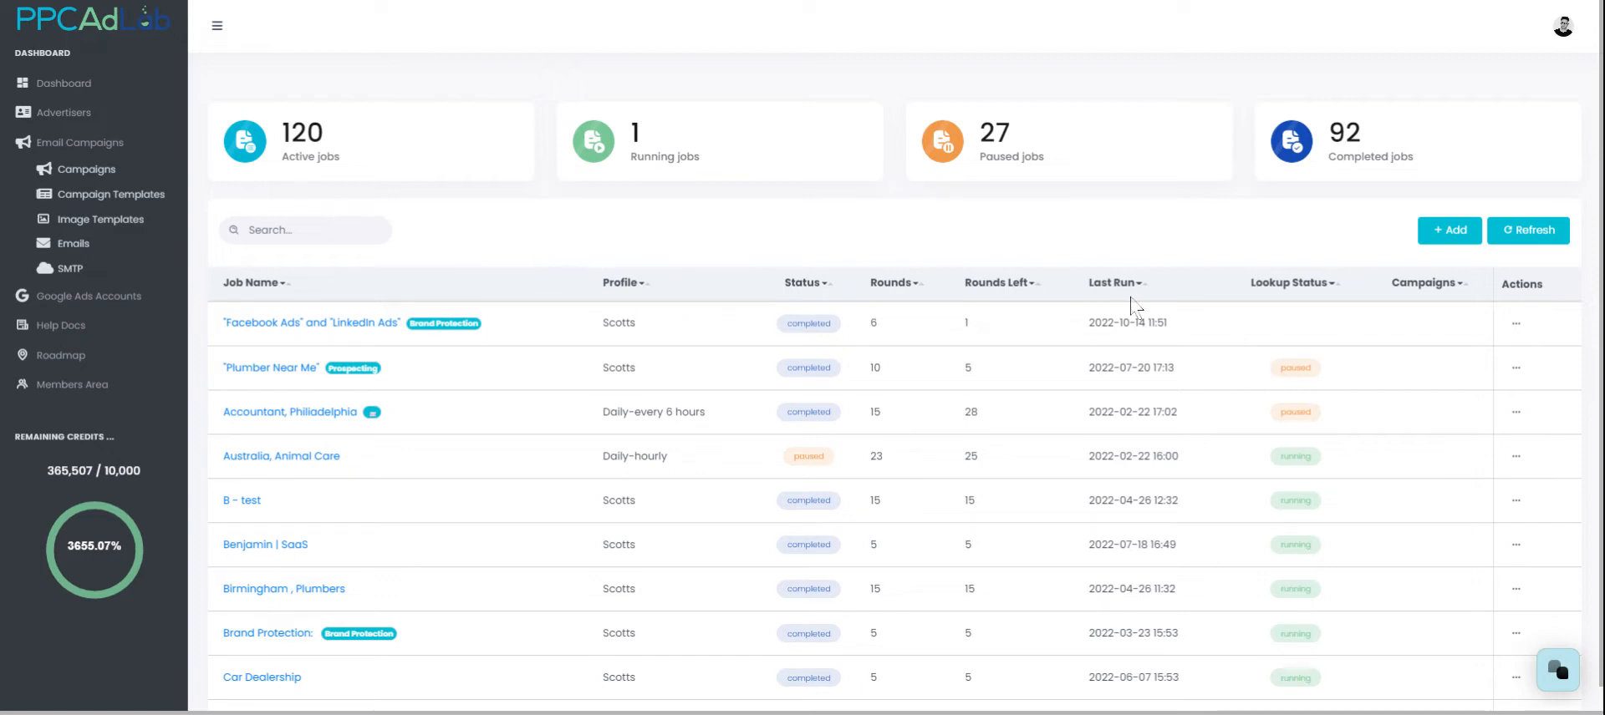
Step: Open a new Add Job form and expand its advanced settings
click(1446, 230)
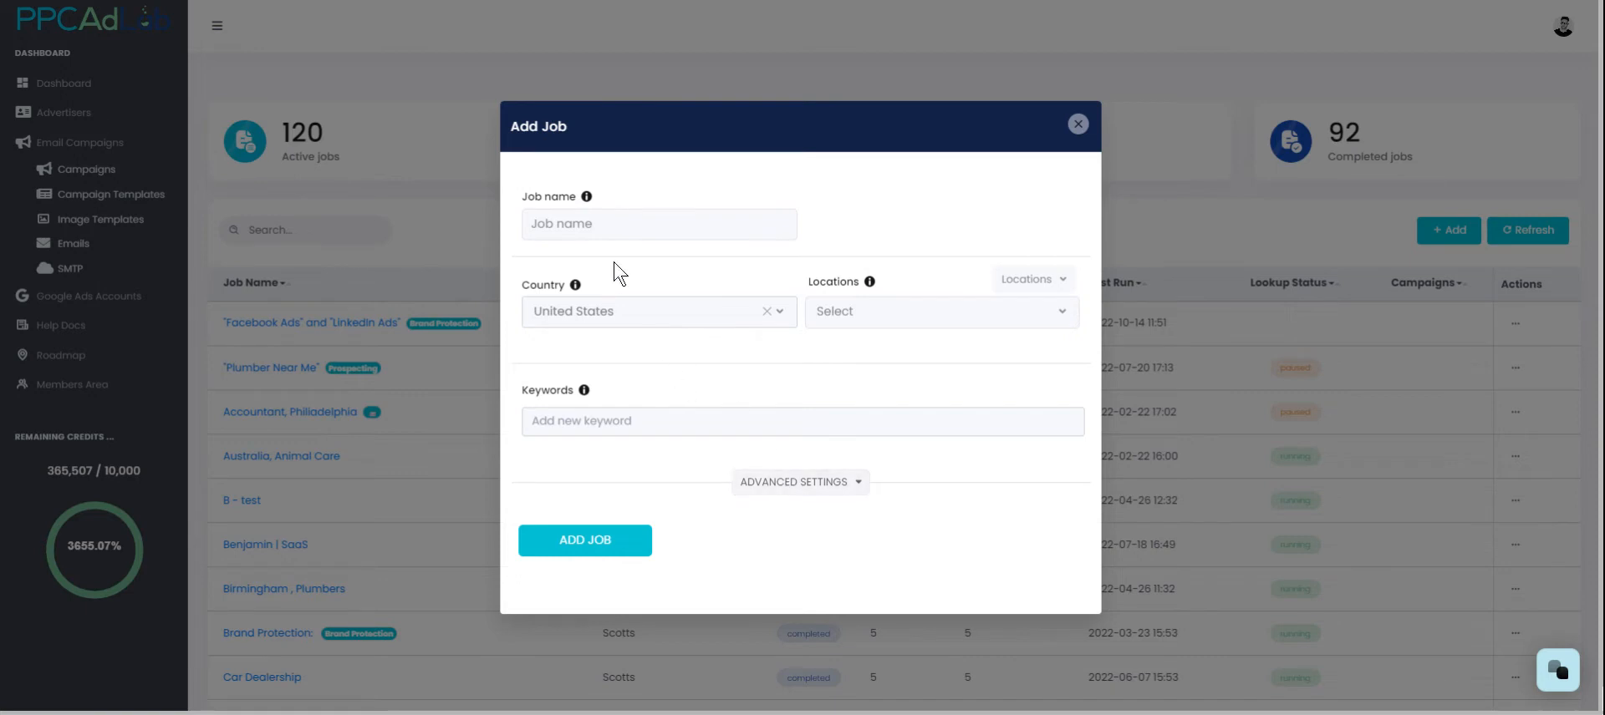
click(834, 497)
scroll(773, 217, down, 5)
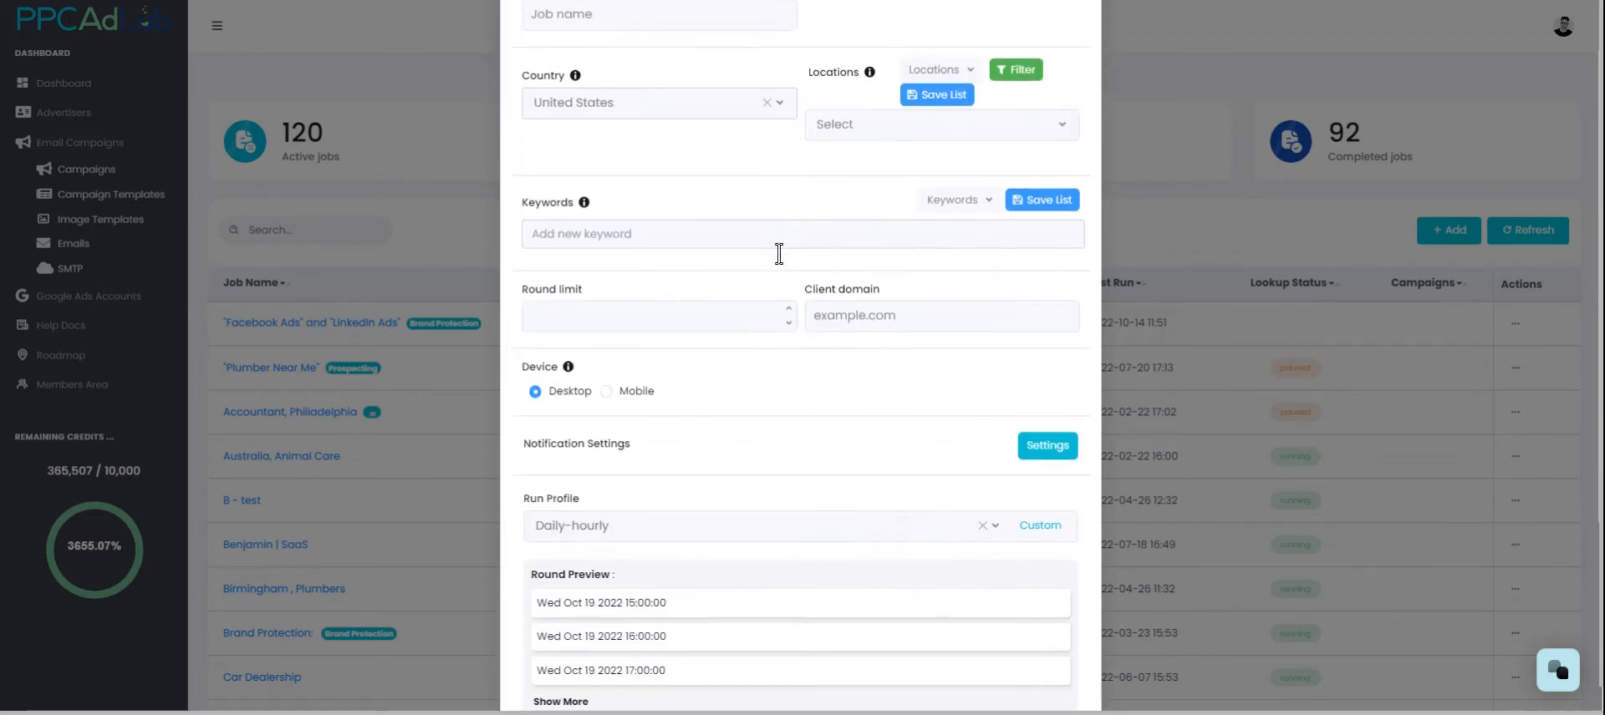
scroll(760, 287, up, 5)
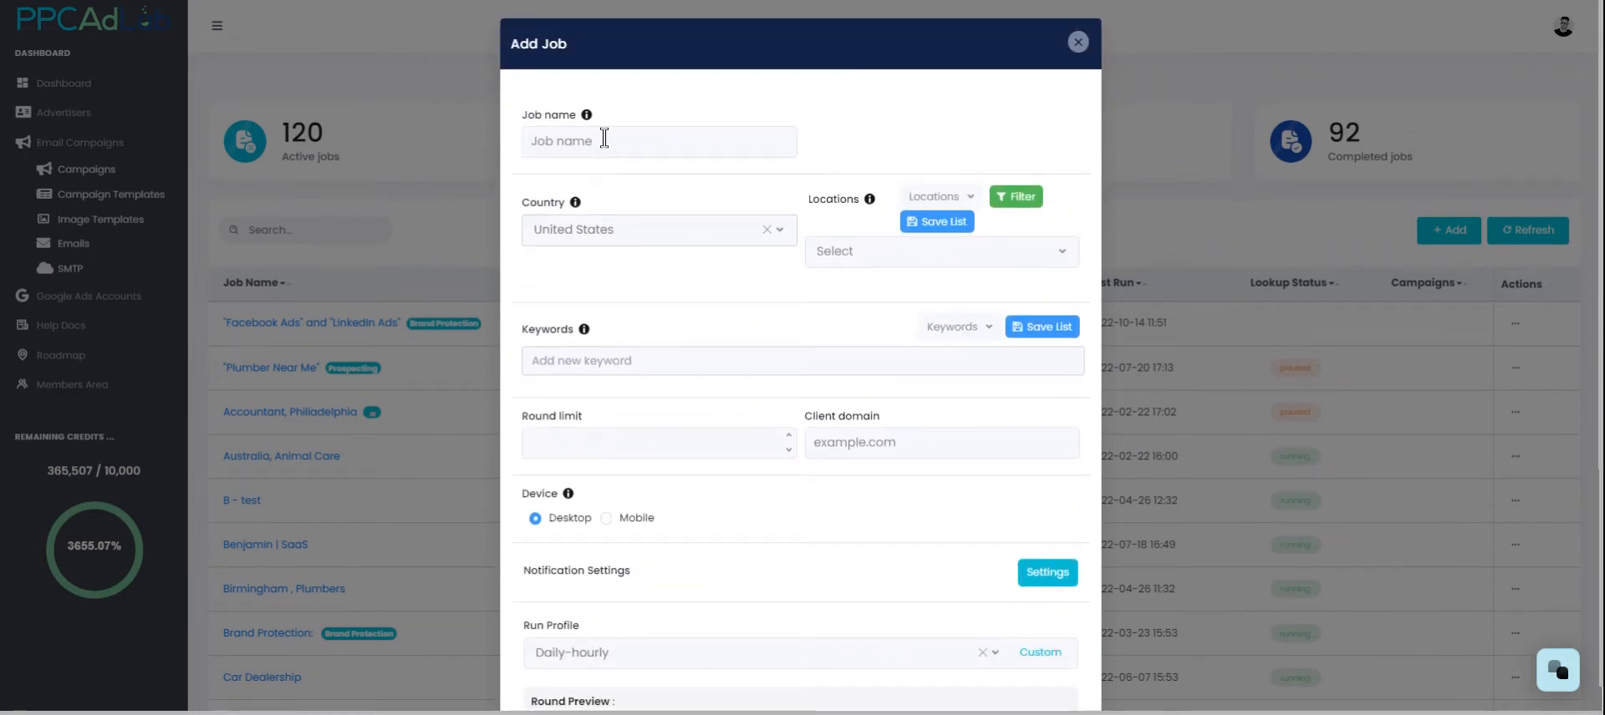
Step: Name the job Plumbers, New York
click(604, 140)
drag(578, 117, 521, 122)
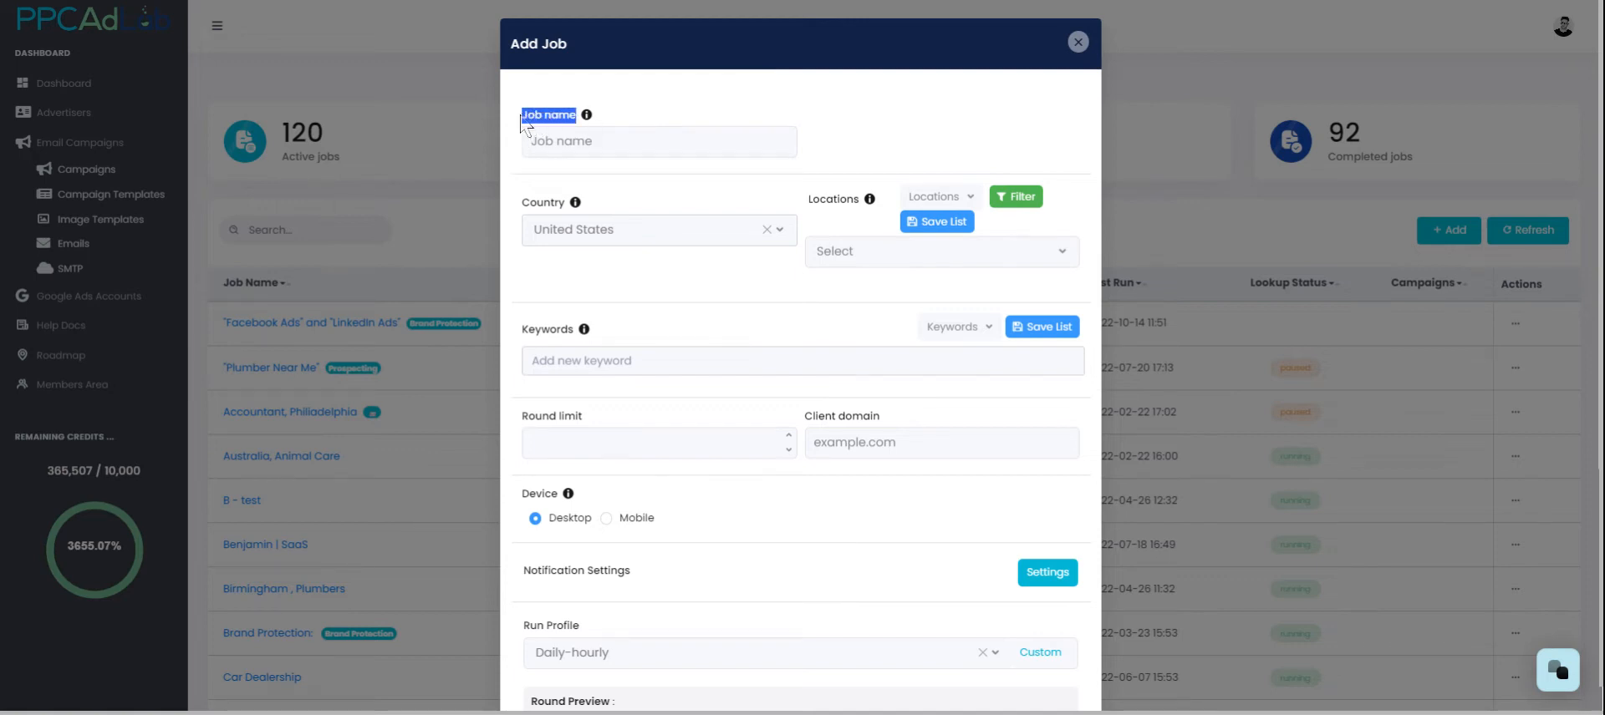
click(614, 142)
text(Plumbers, New York)
drag(693, 144, 513, 157)
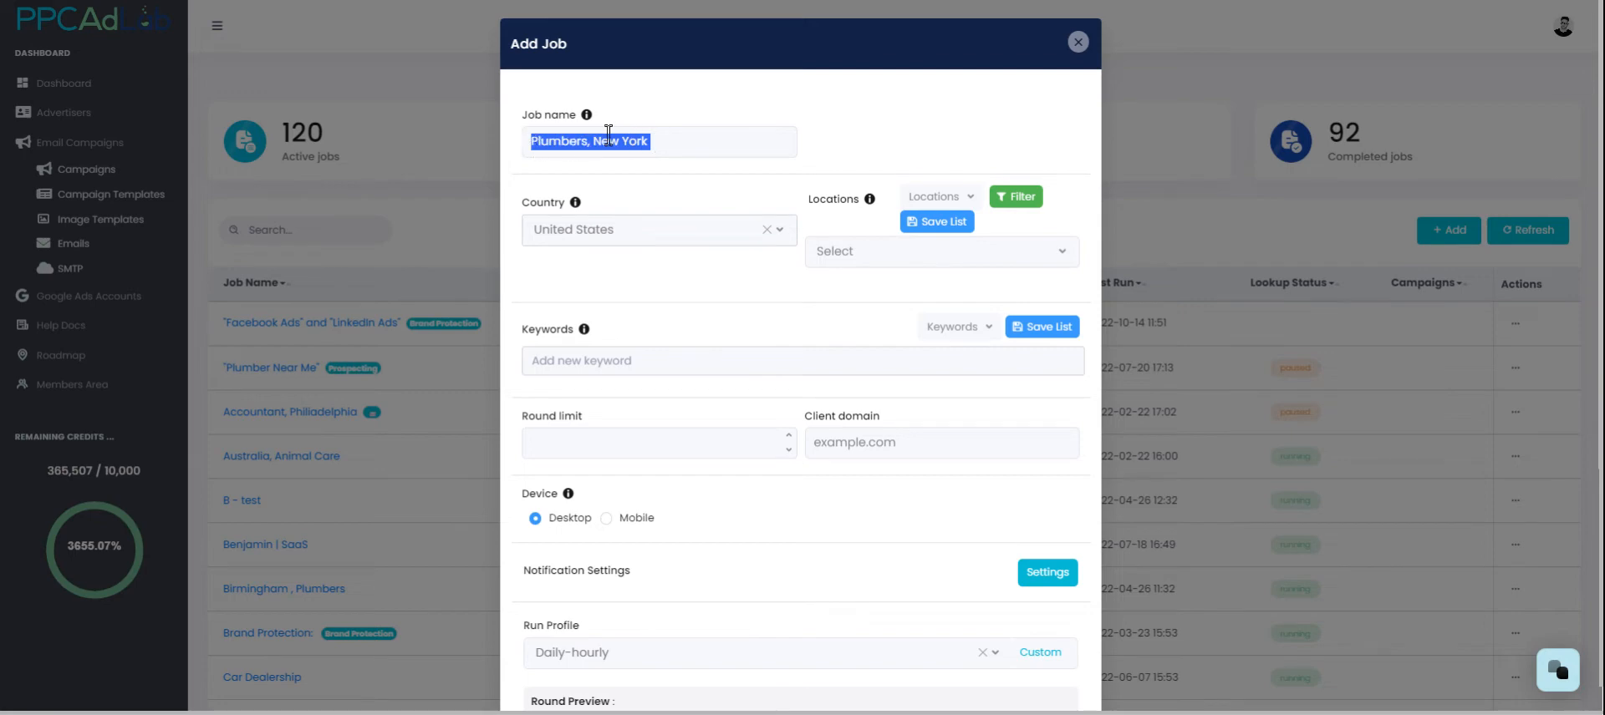
click(672, 143)
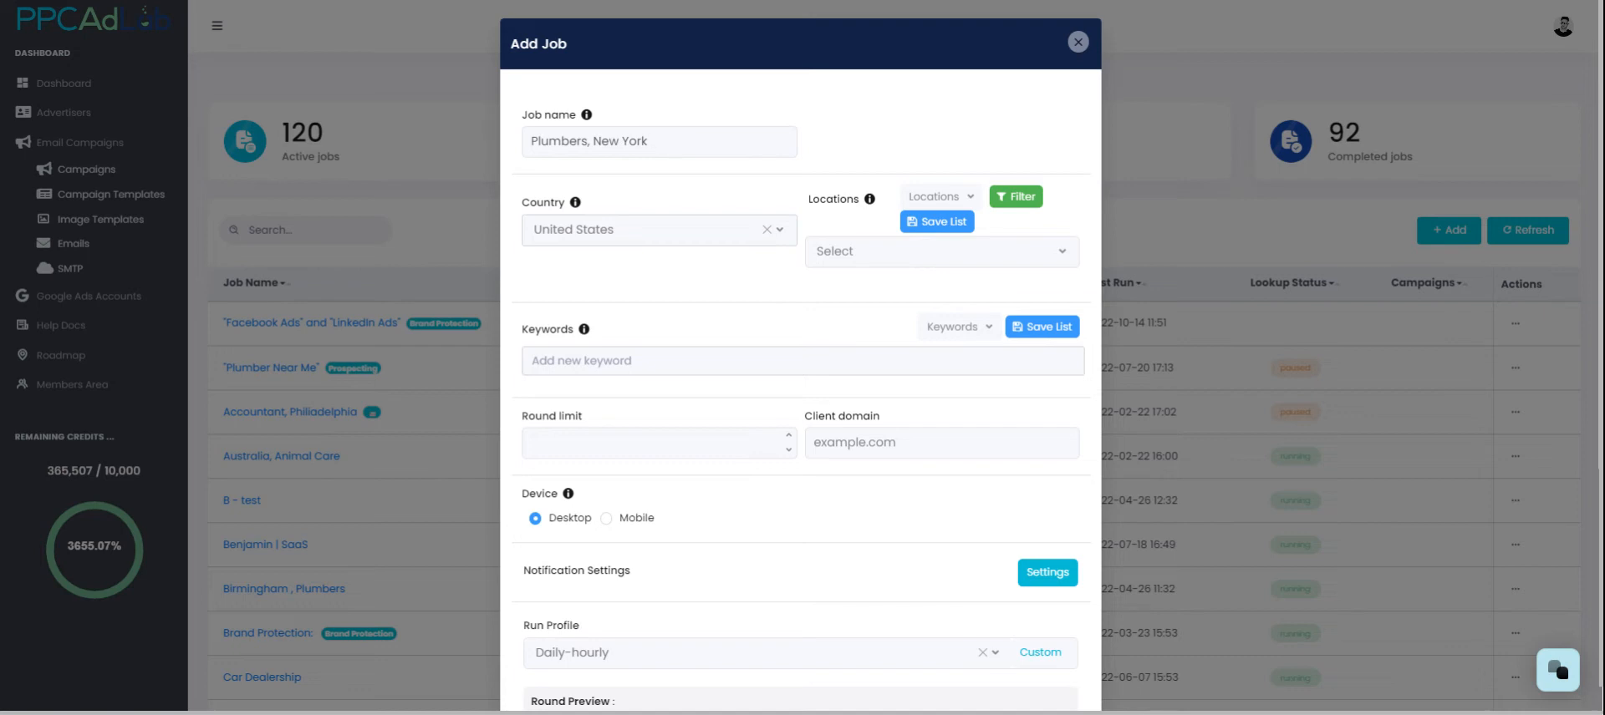
Step: Search the locations for city,new york and add City, New City, New York, United States
click(865, 263)
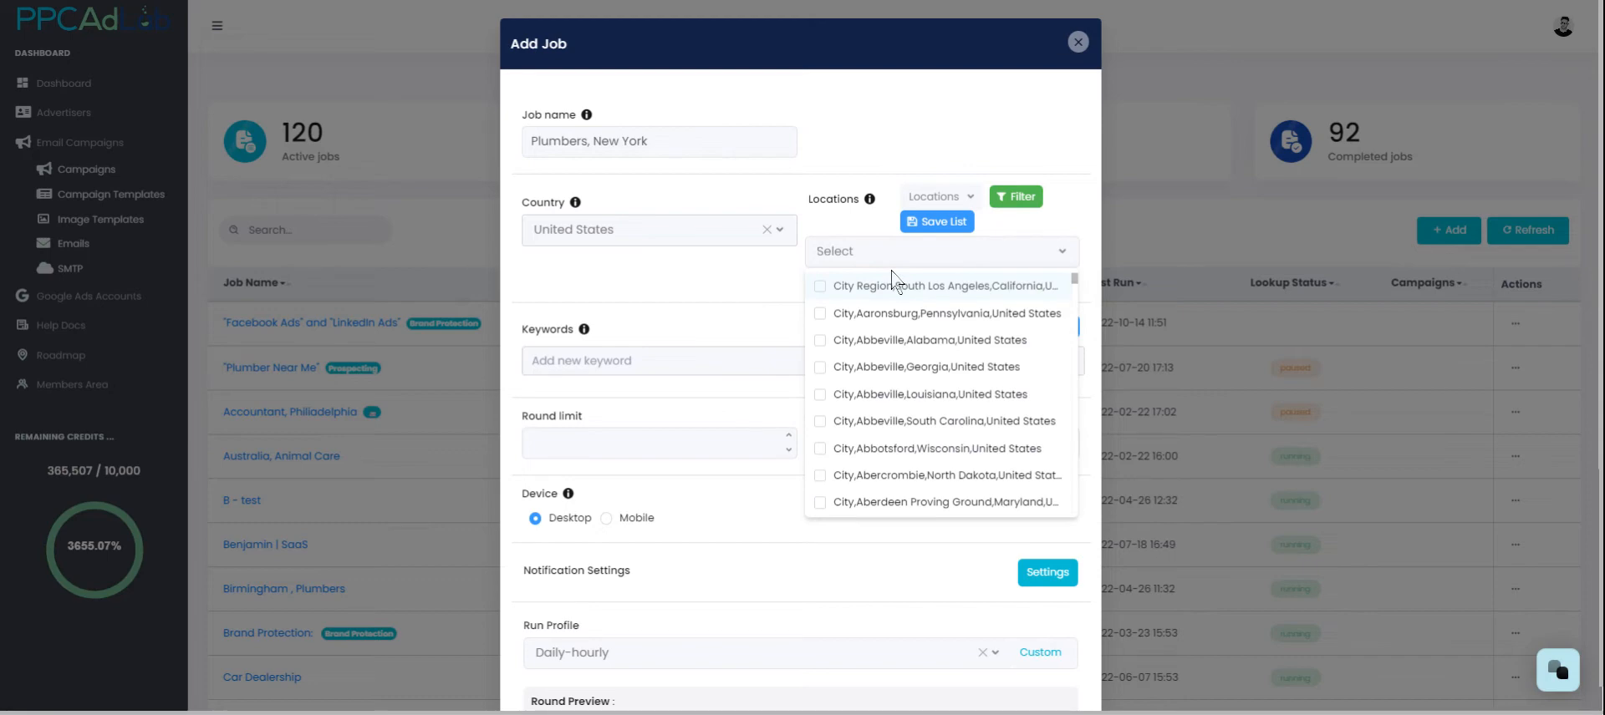
text(city,)
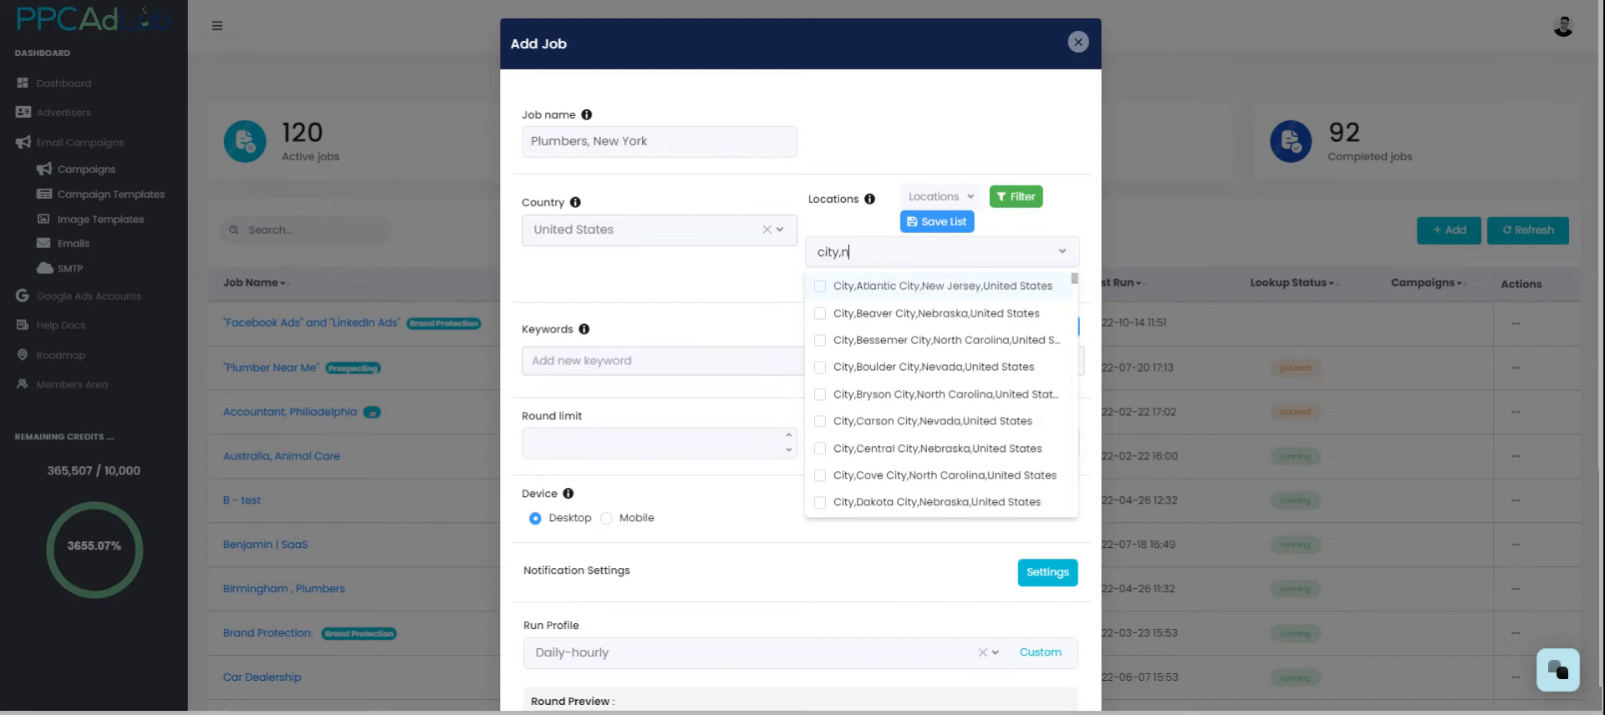
text(new york)
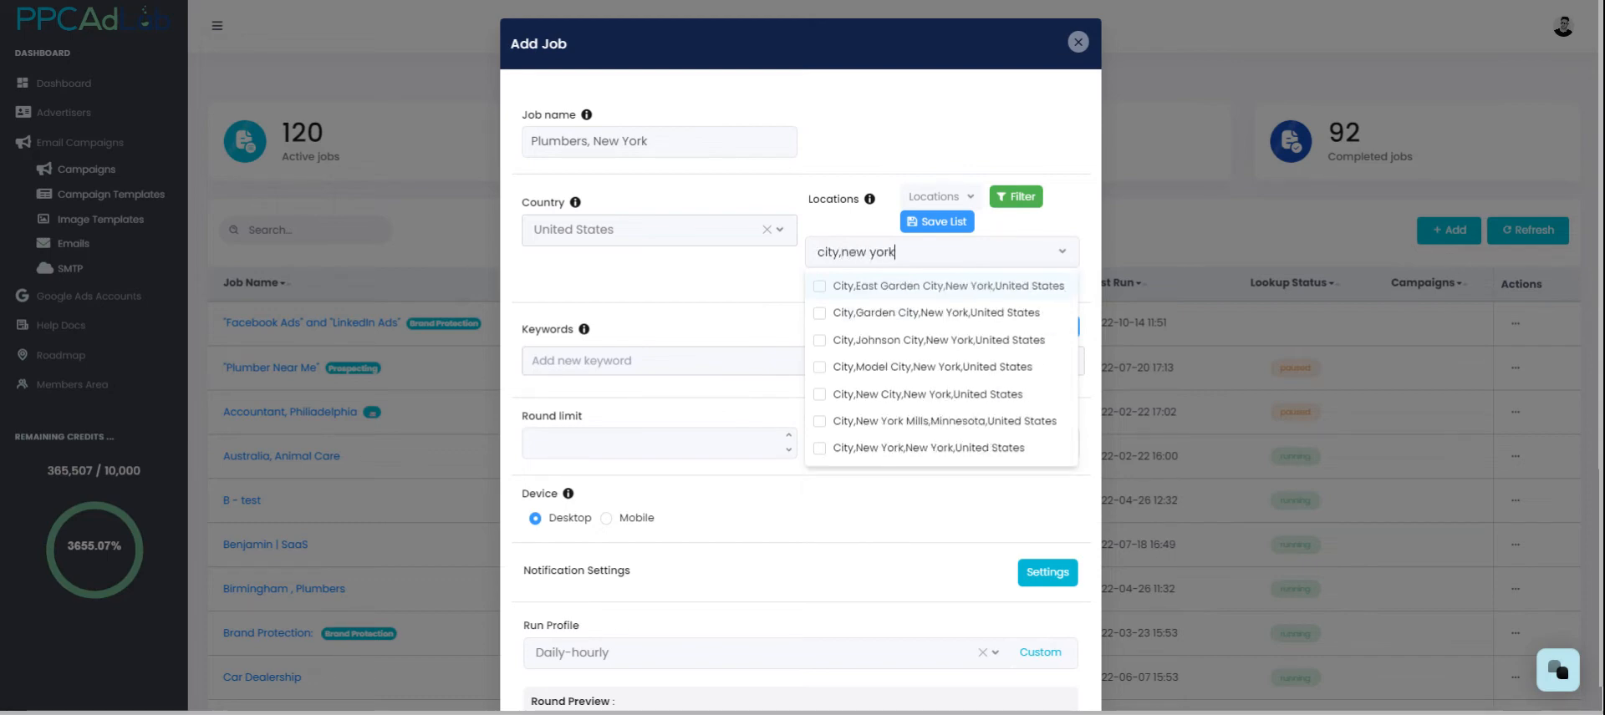
click(942, 394)
click(704, 261)
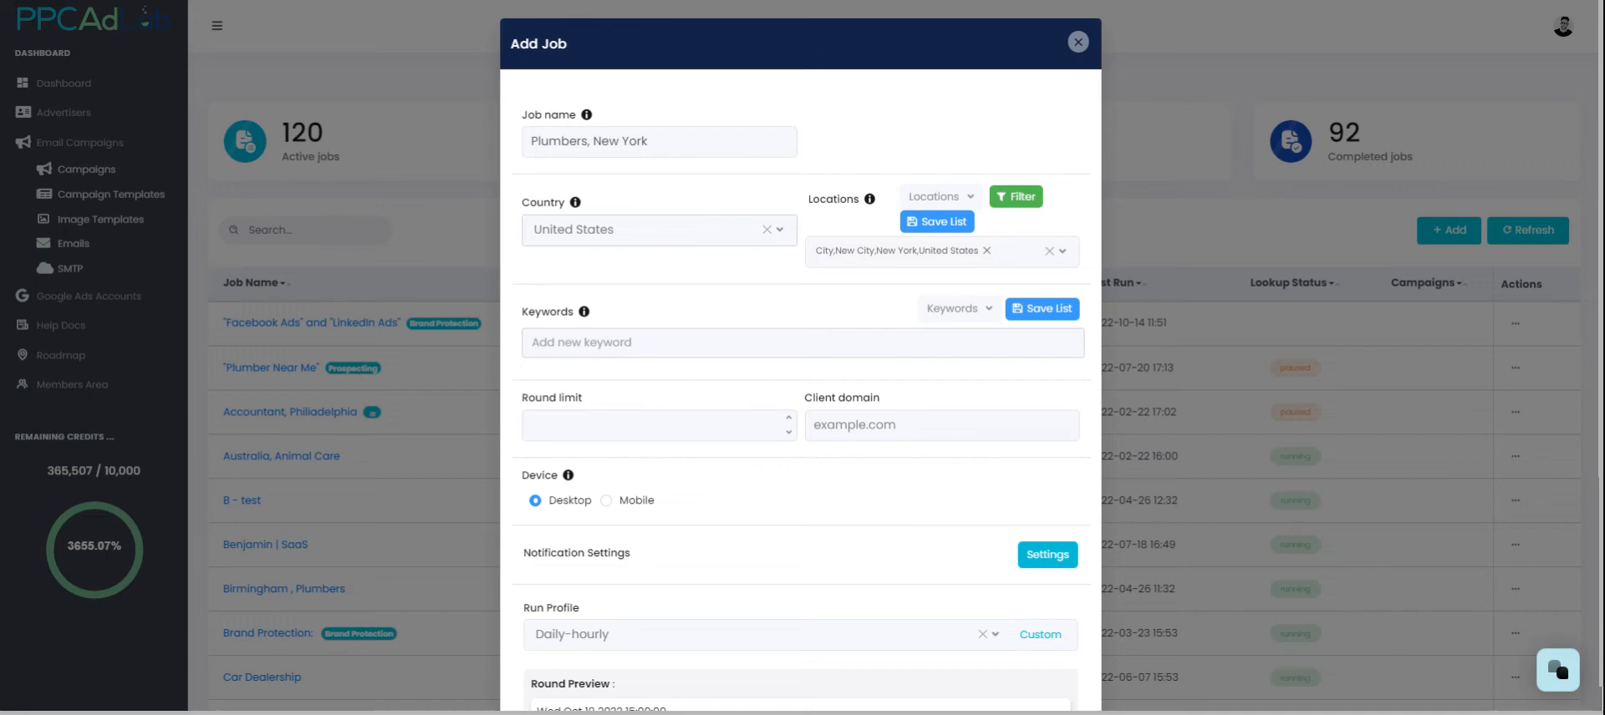
Step: Add the keyword plumber near me, then remove it from the keywords
click(613, 350)
text(p,lumbe)
key(BackSpace)
key(BackSpace)
key(BackSpace)
text(lumber near me)
key(Return)
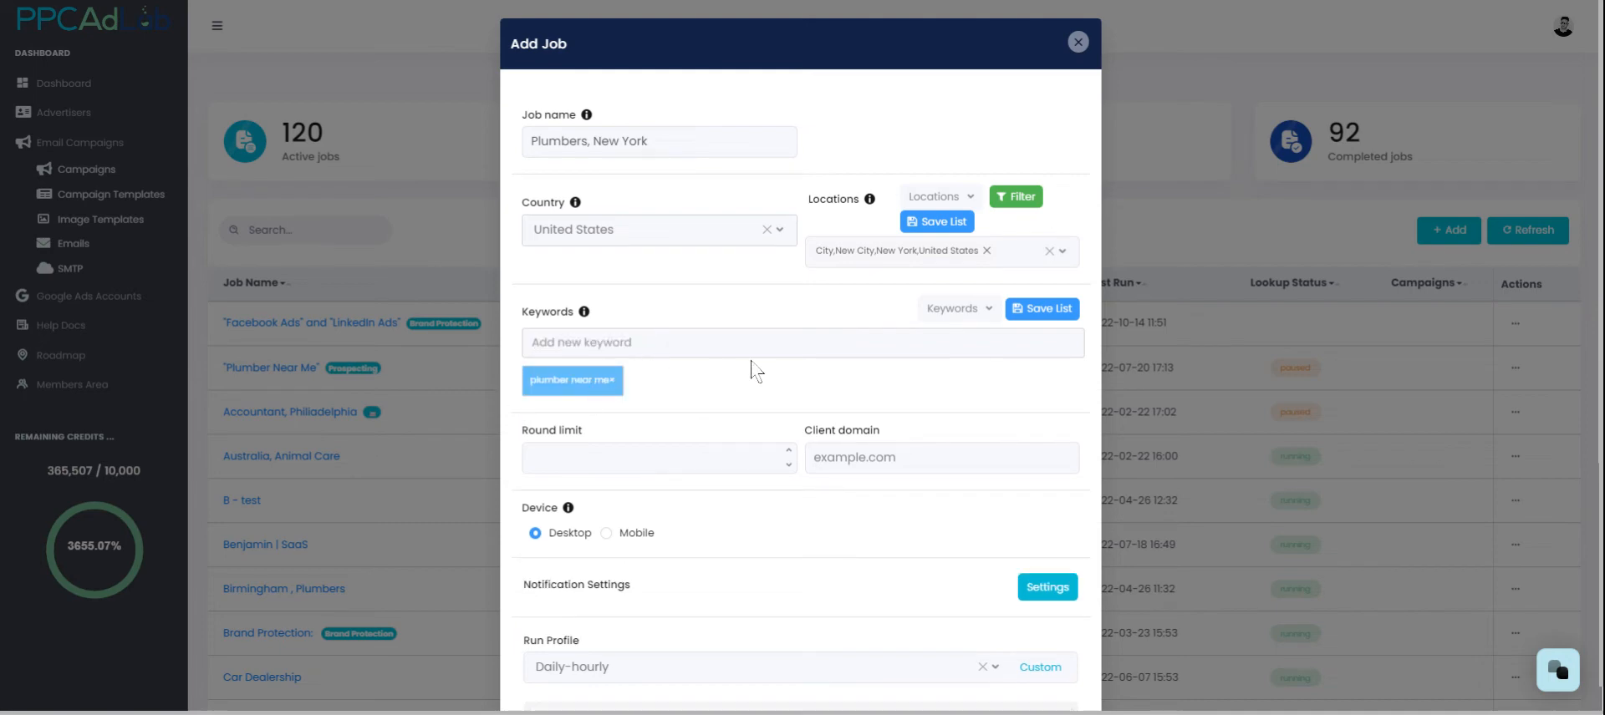
click(611, 381)
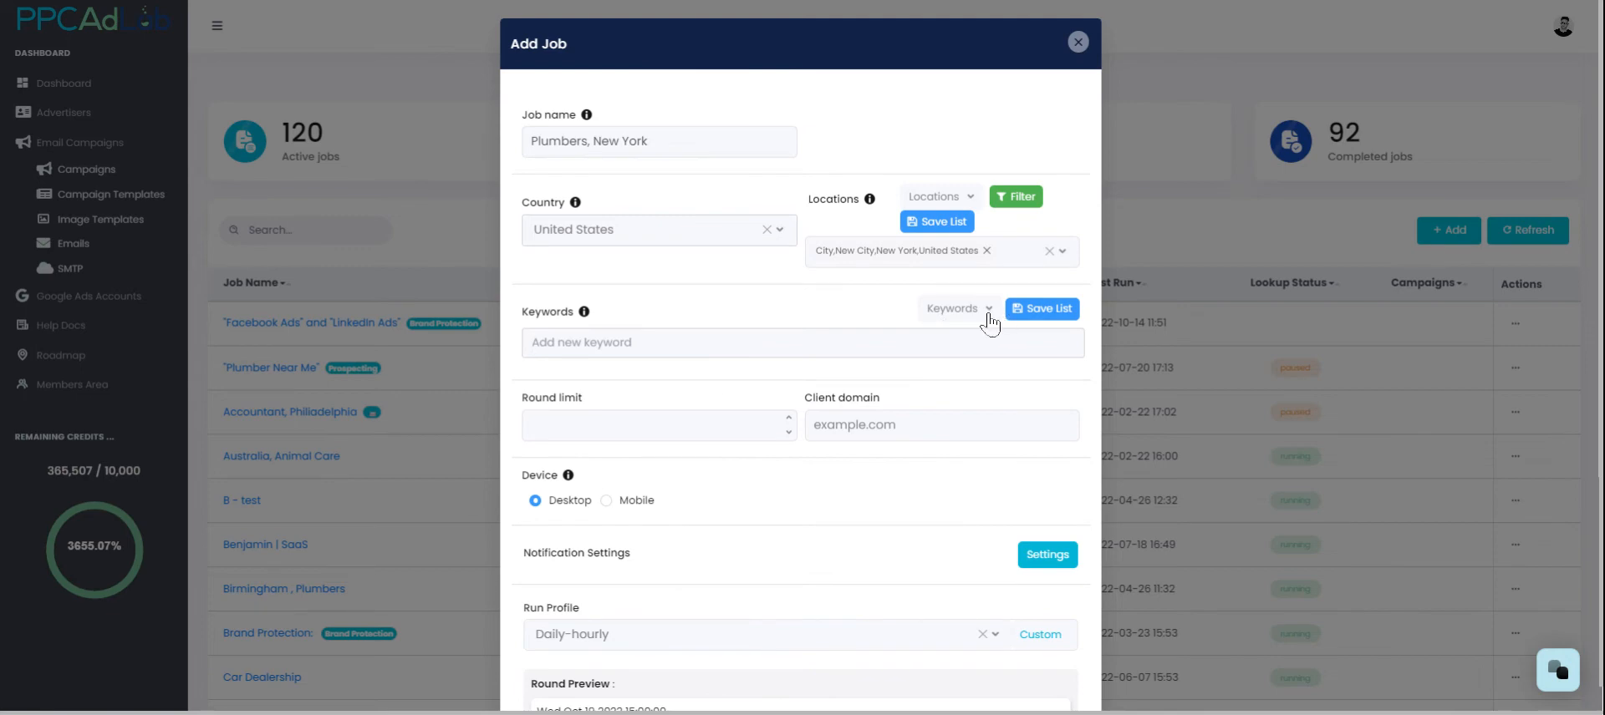
Step: Load the saved Plumber keyword list into the job's keywords
click(988, 316)
text(p)
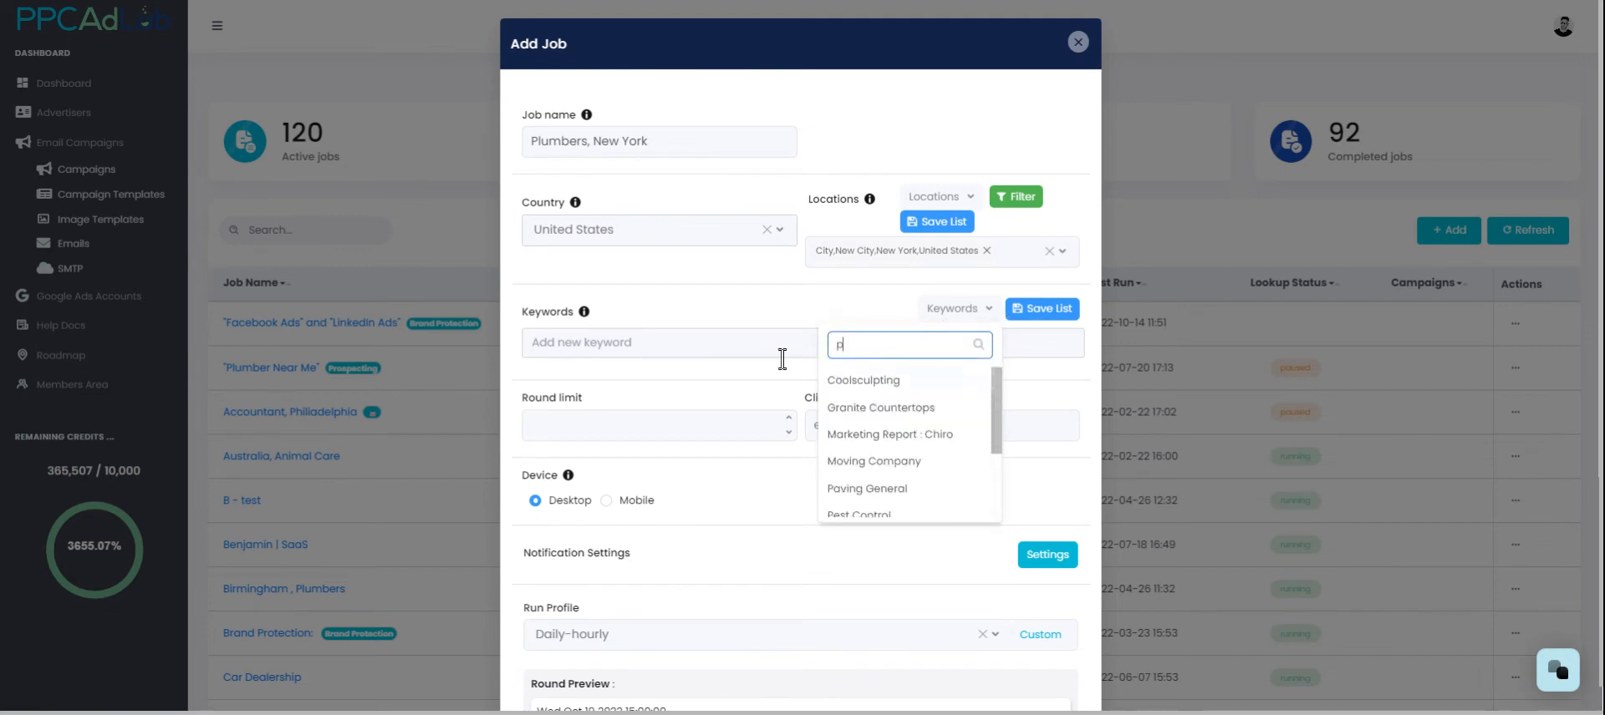
text(lum)
click(833, 383)
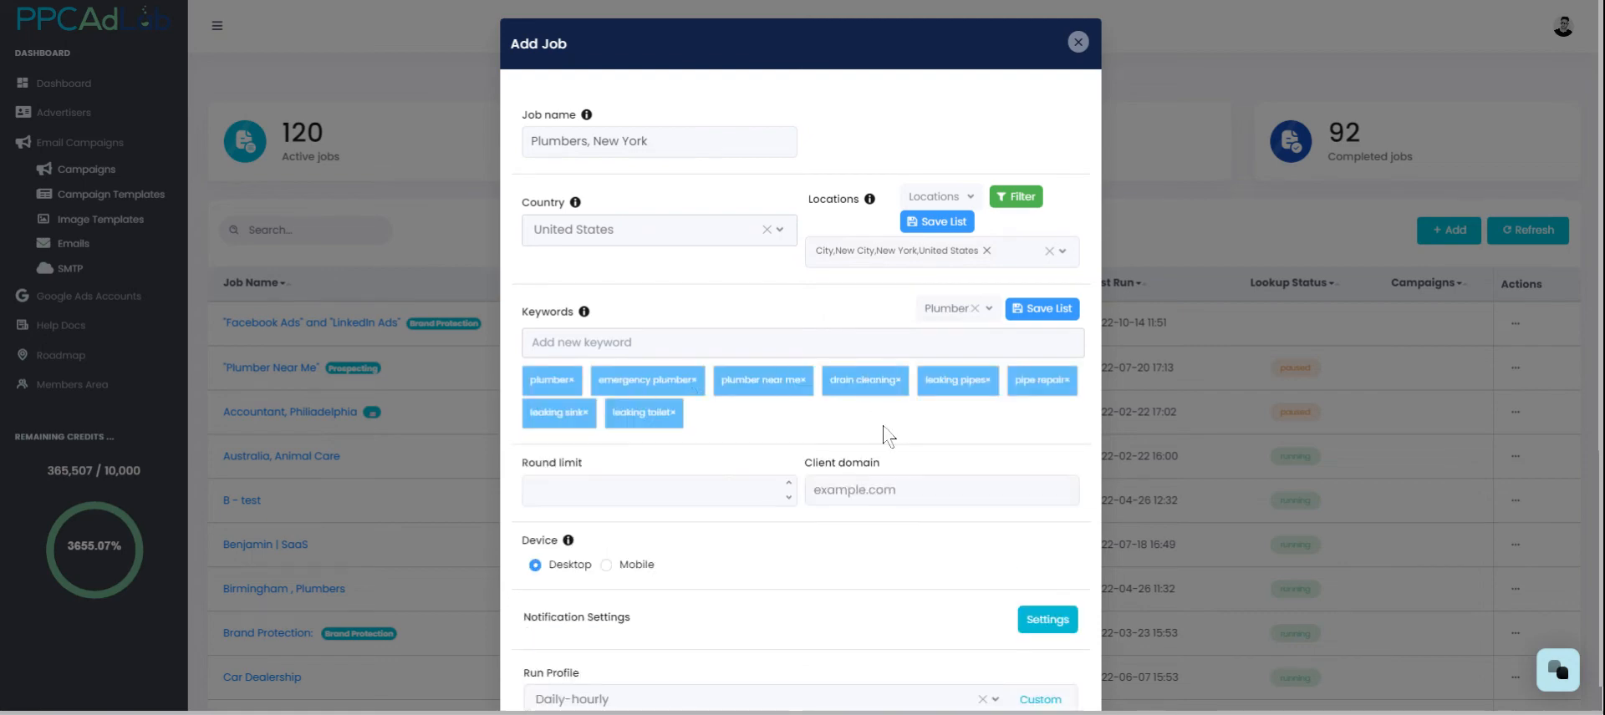
Step: Set the job's round limit to 168
scroll(838, 418, down, 2)
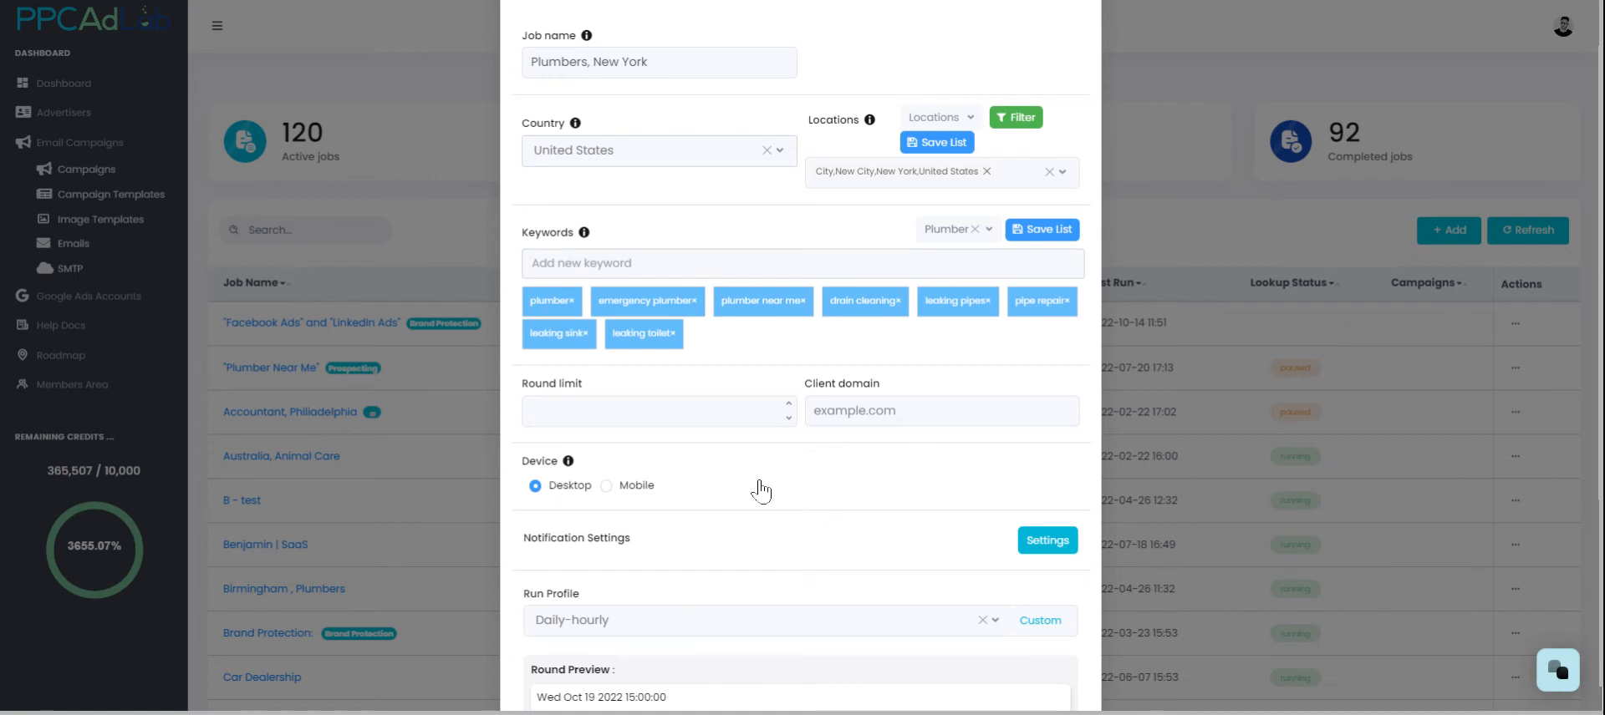
scroll(636, 426, down, 2)
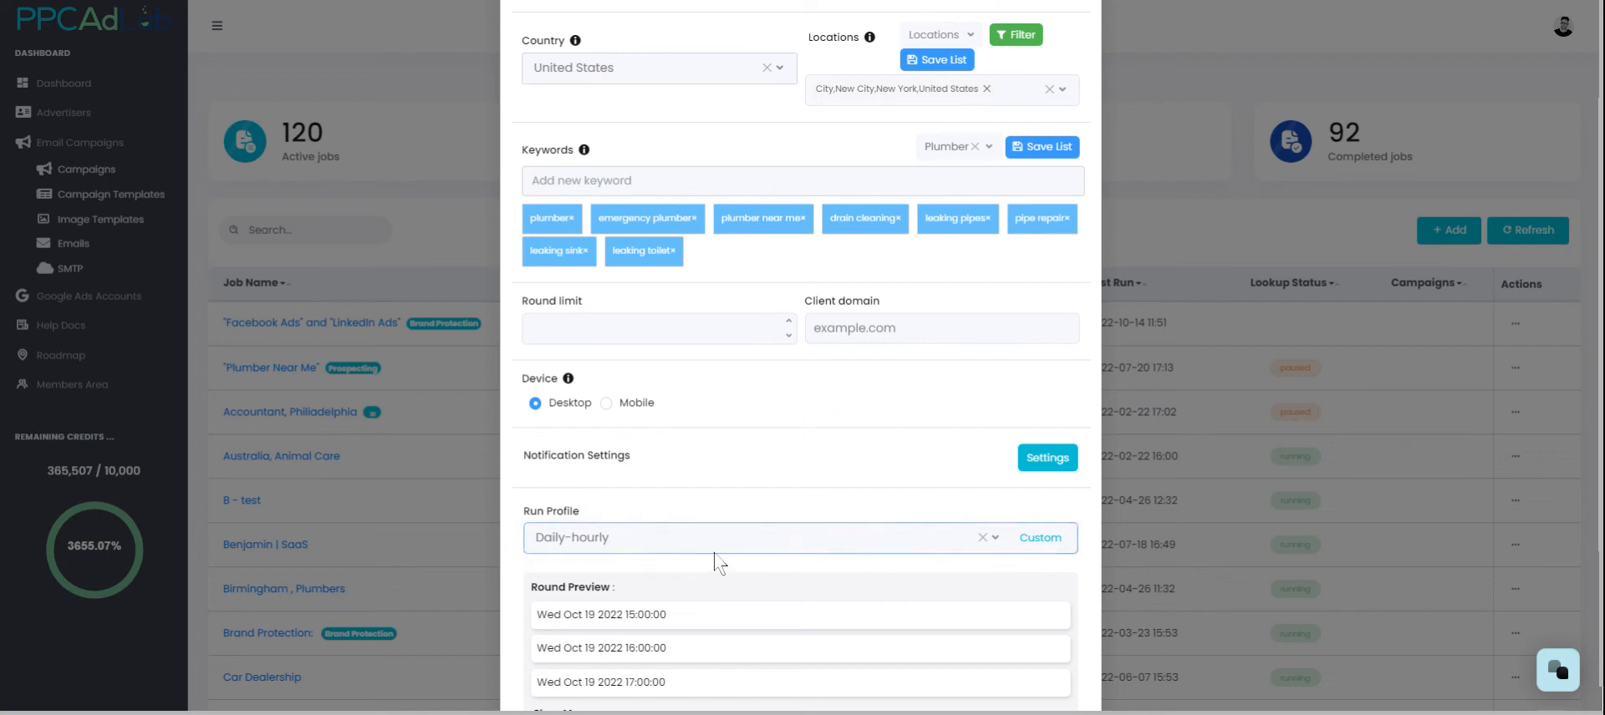
click(568, 332)
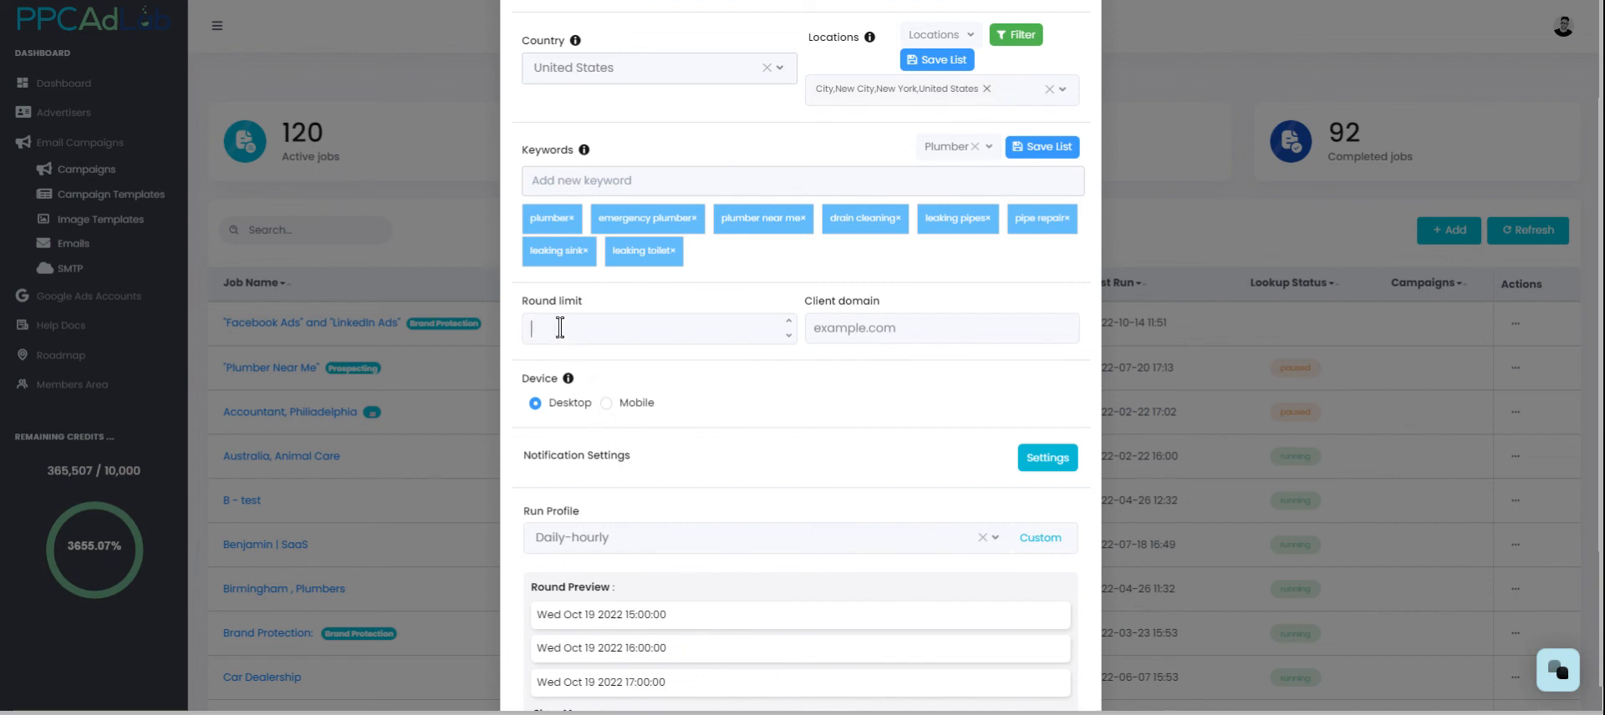
text(168)
scroll(677, 386, down, 3)
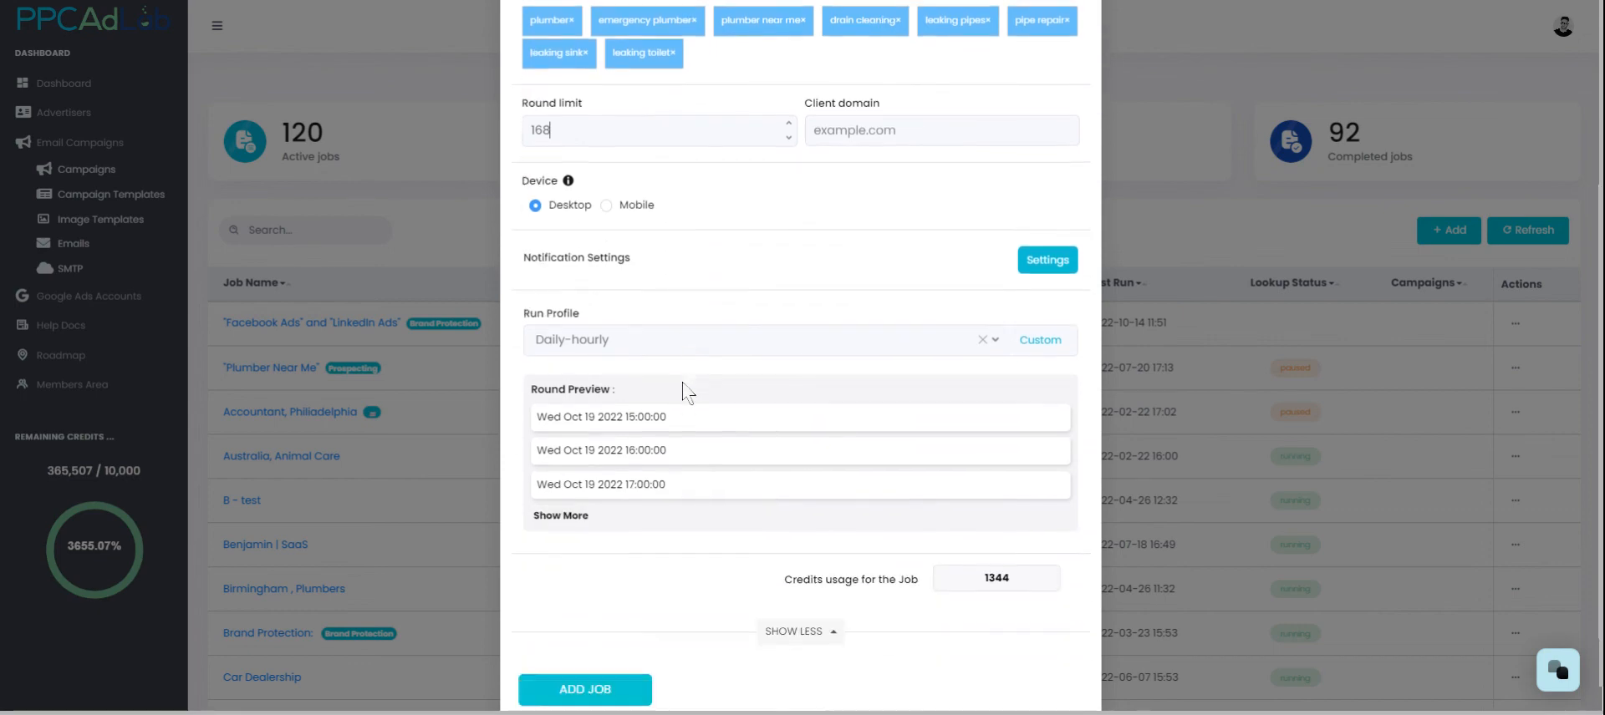
scroll(684, 391, down, 1)
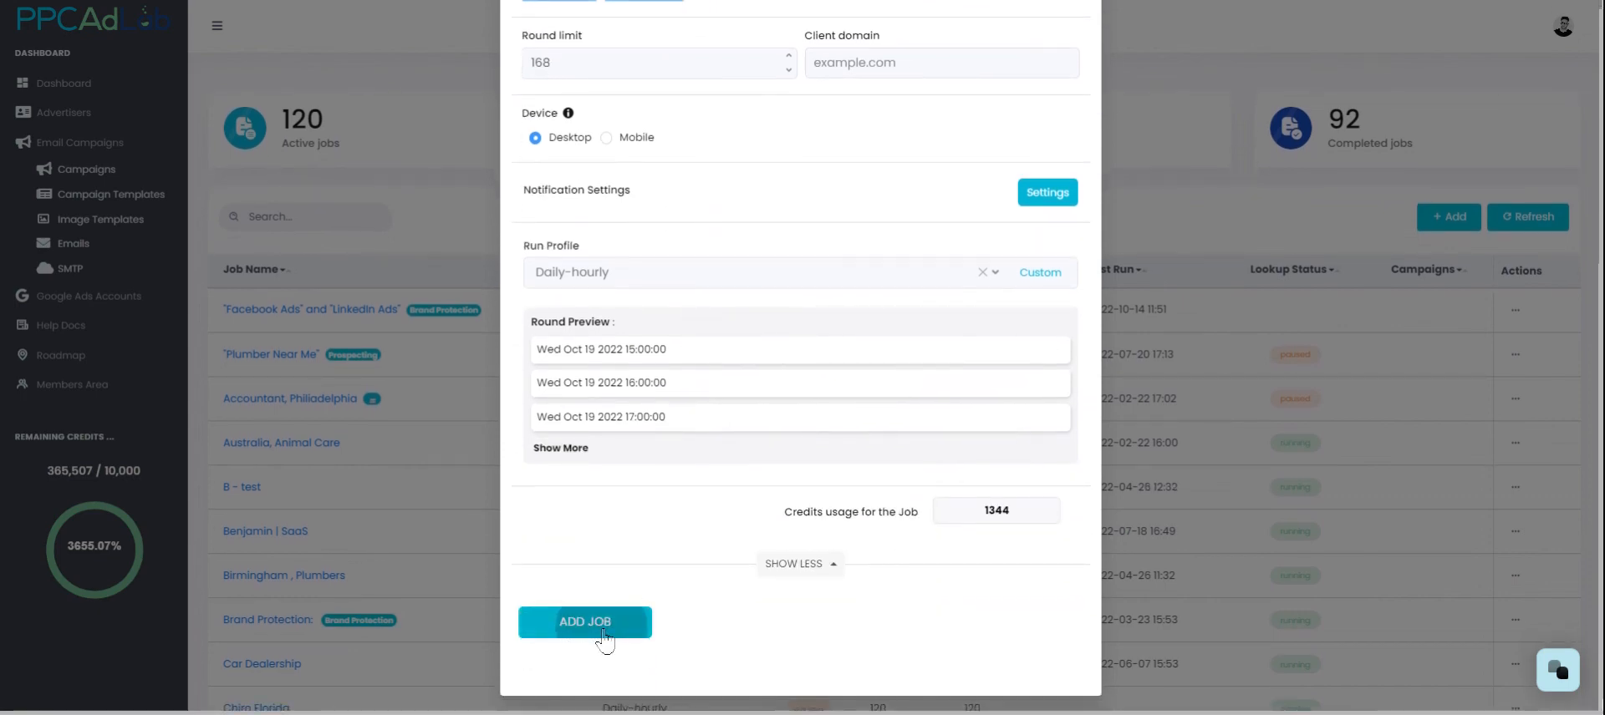